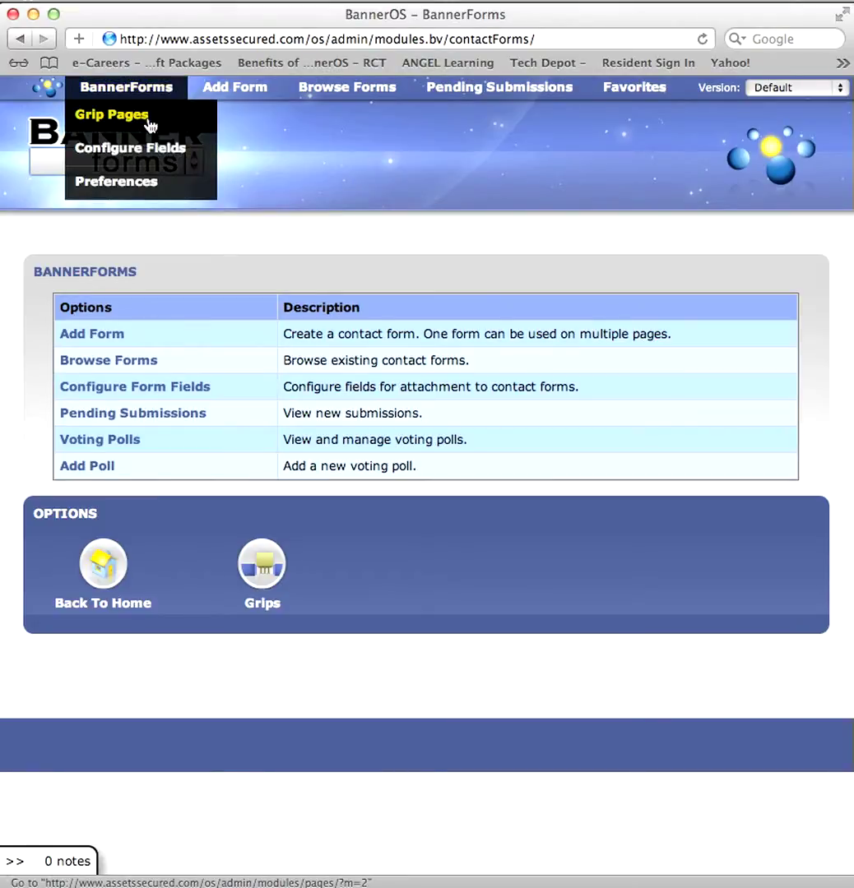
- Open the Contact Form's Submission Successful page from the Grip Pages list
{"action": "left_click", "coordinate": [149, 124]}
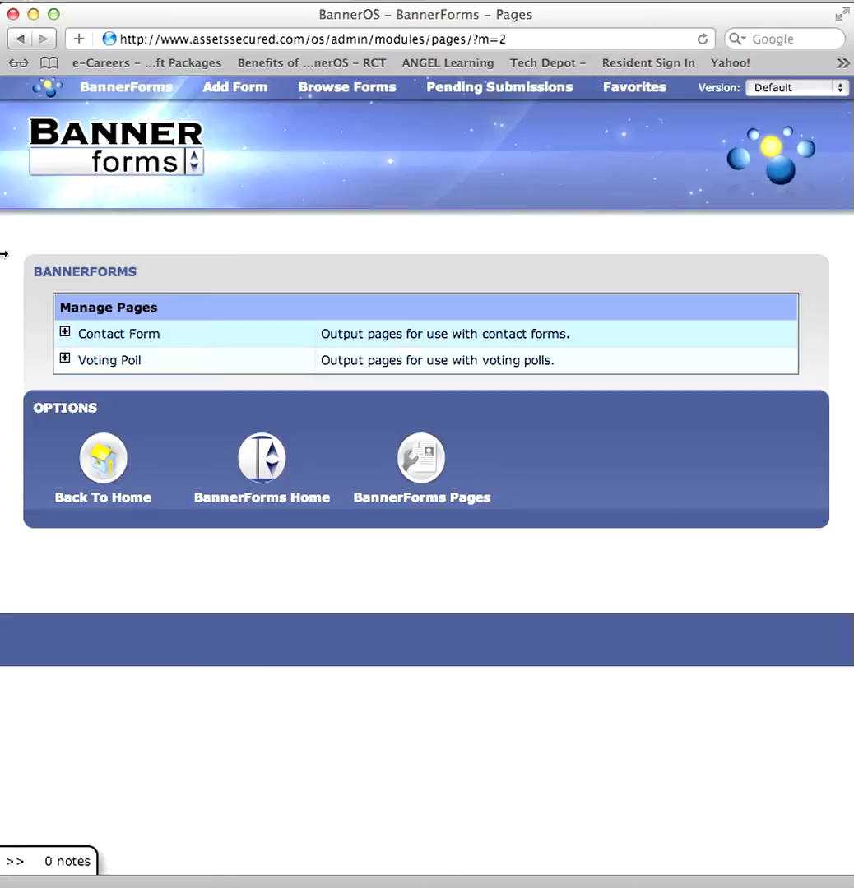
{"action": "left_click", "coordinate": [64, 332]}
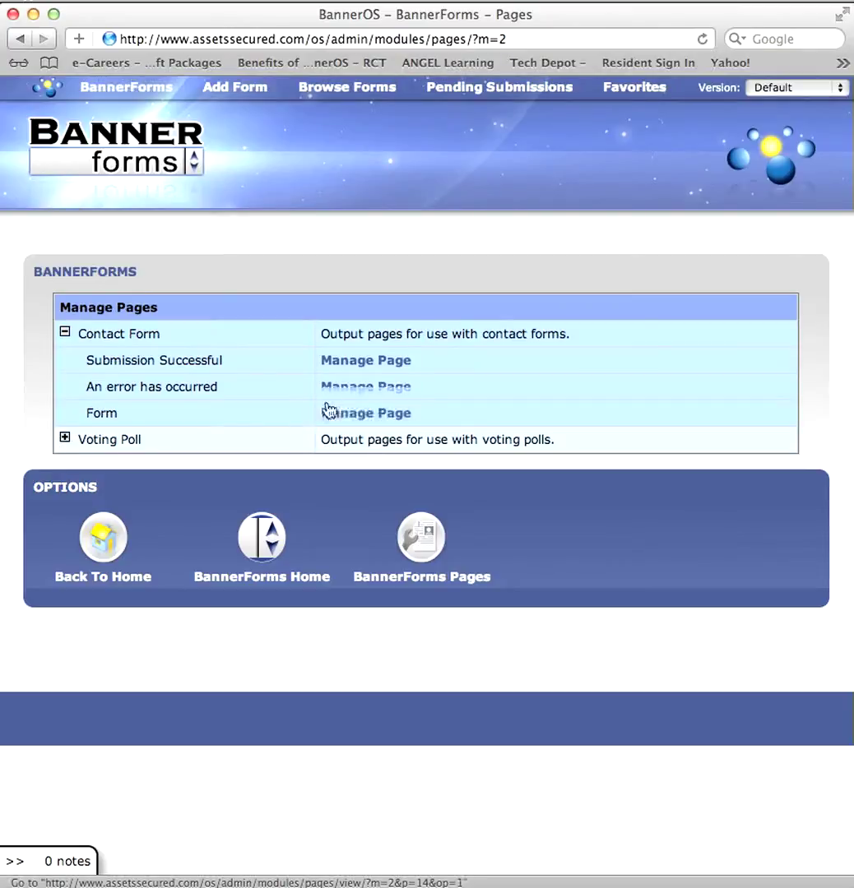
{"action": "left_click", "coordinate": [359, 362]}
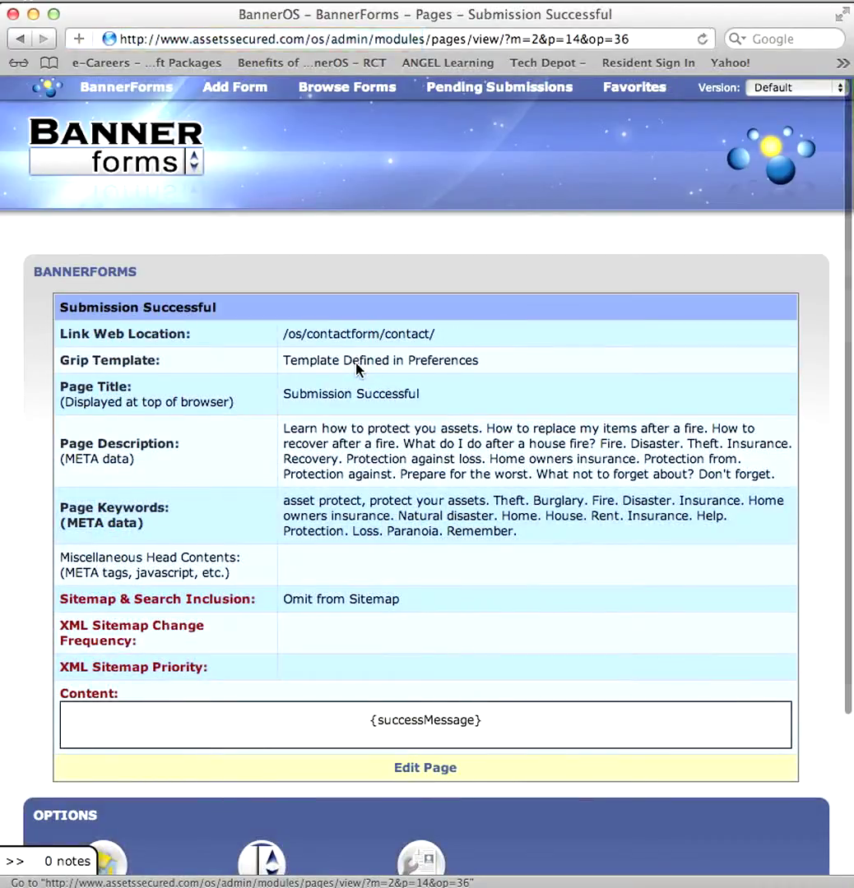
- Switch the Submission Successful page into edit mode to show its title, meta fields and content
{"action": "left_click", "coordinate": [408, 770]}
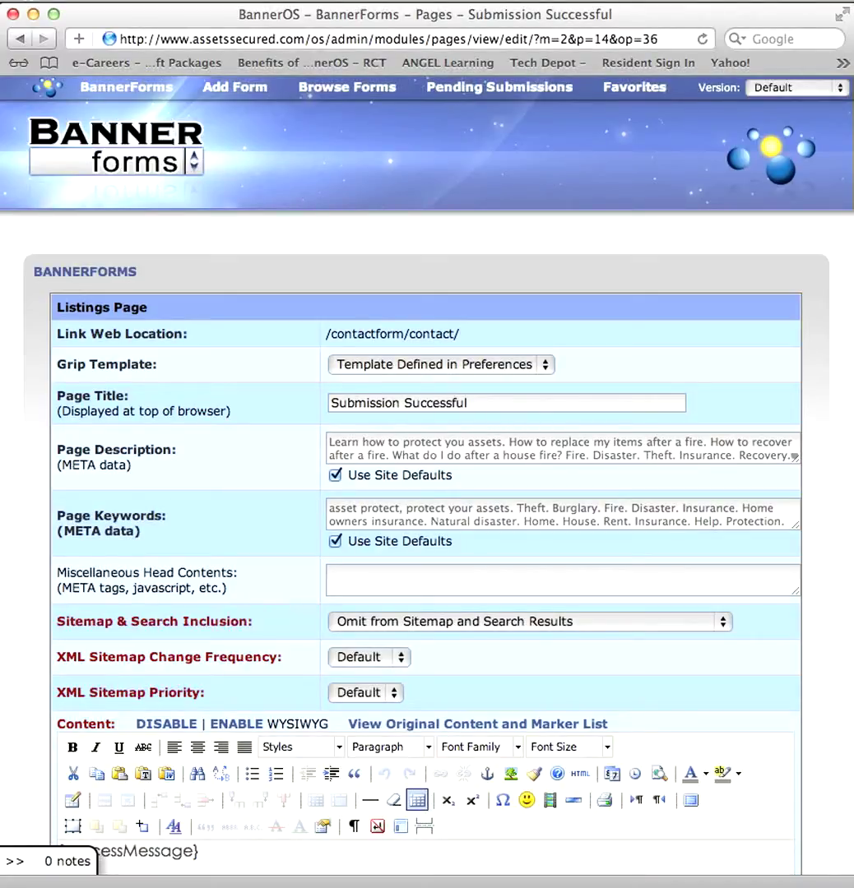
- Insert the media image 20.jpg above {successMessage} as dynamic content
{"action": "scroll", "coordinate": [330, 665], "scroll_direction": "down", "scroll_amount": 10}
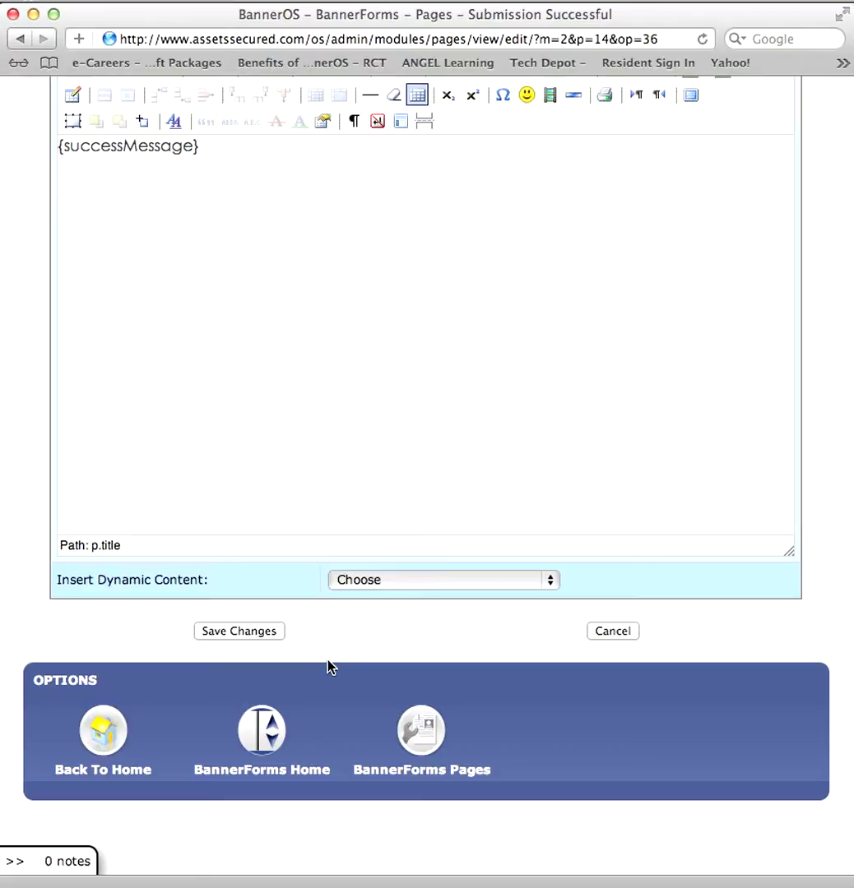
{"action": "left_click", "coordinate": [367, 584]}
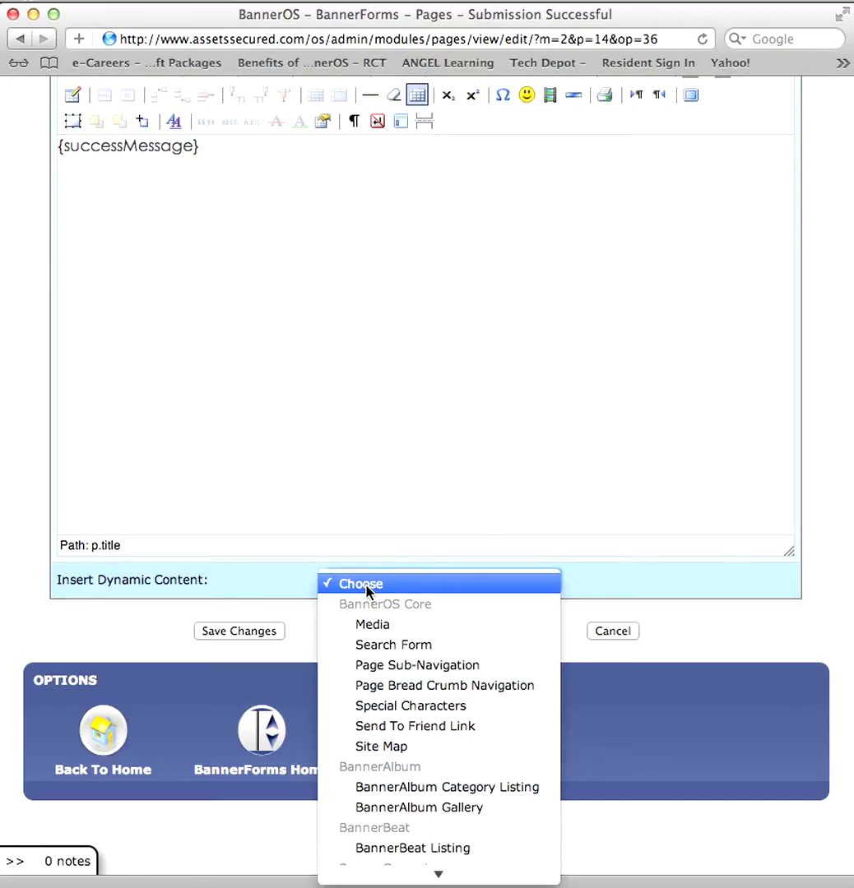
{"action": "left_click", "coordinate": [375, 625]}
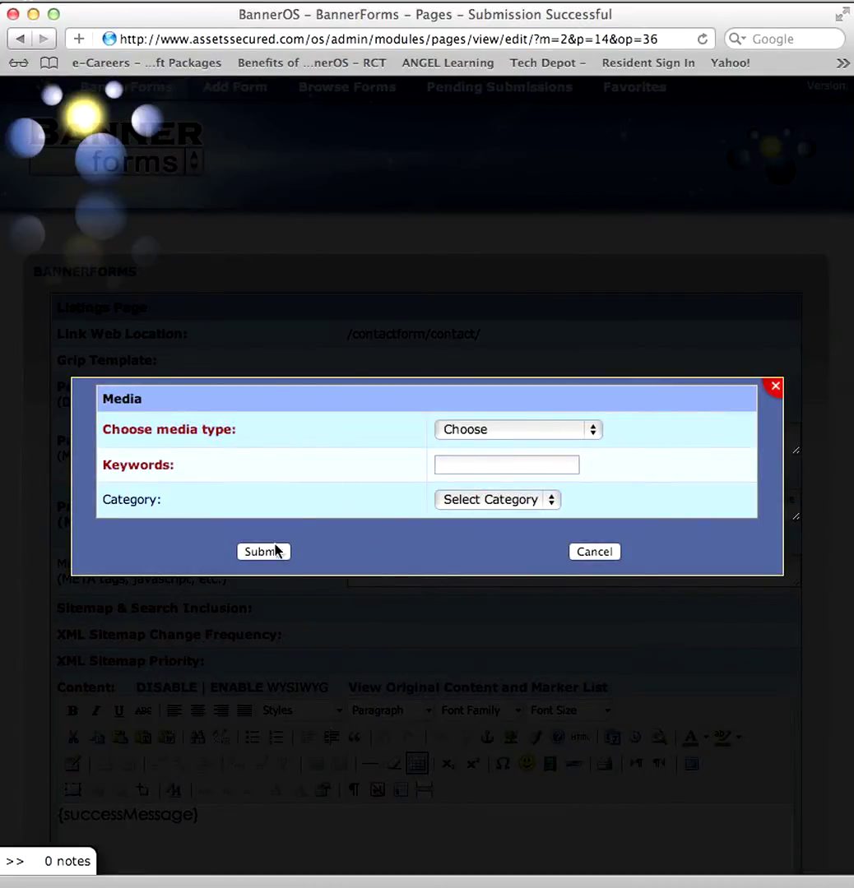
{"action": "left_click", "coordinate": [273, 554]}
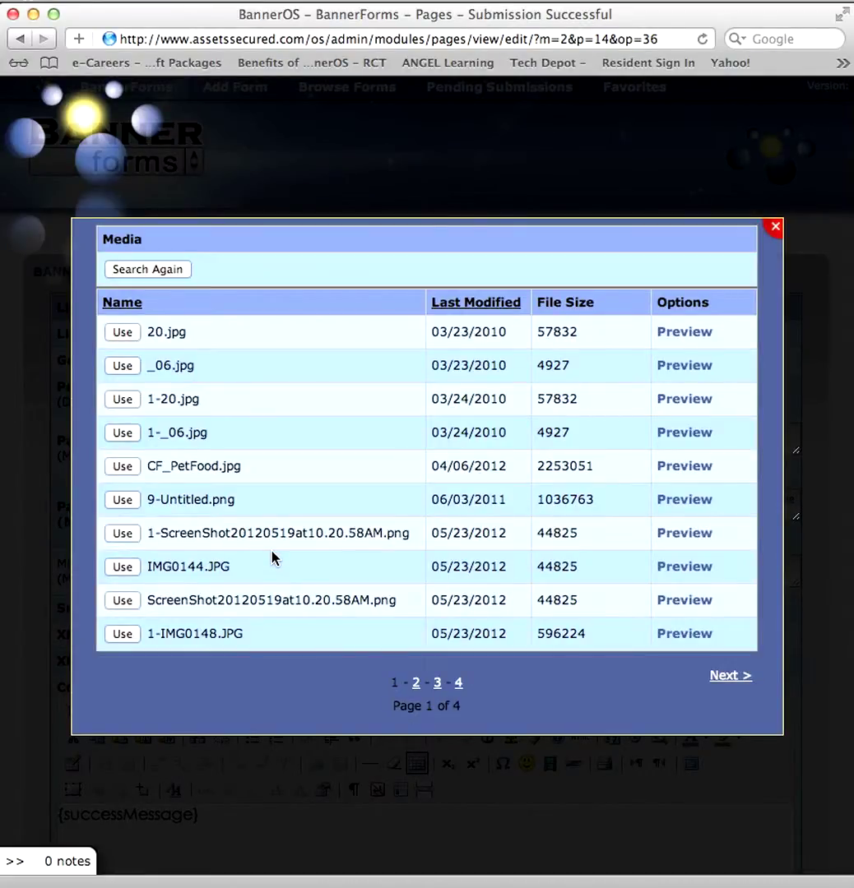
{"action": "left_click", "coordinate": [122, 332]}
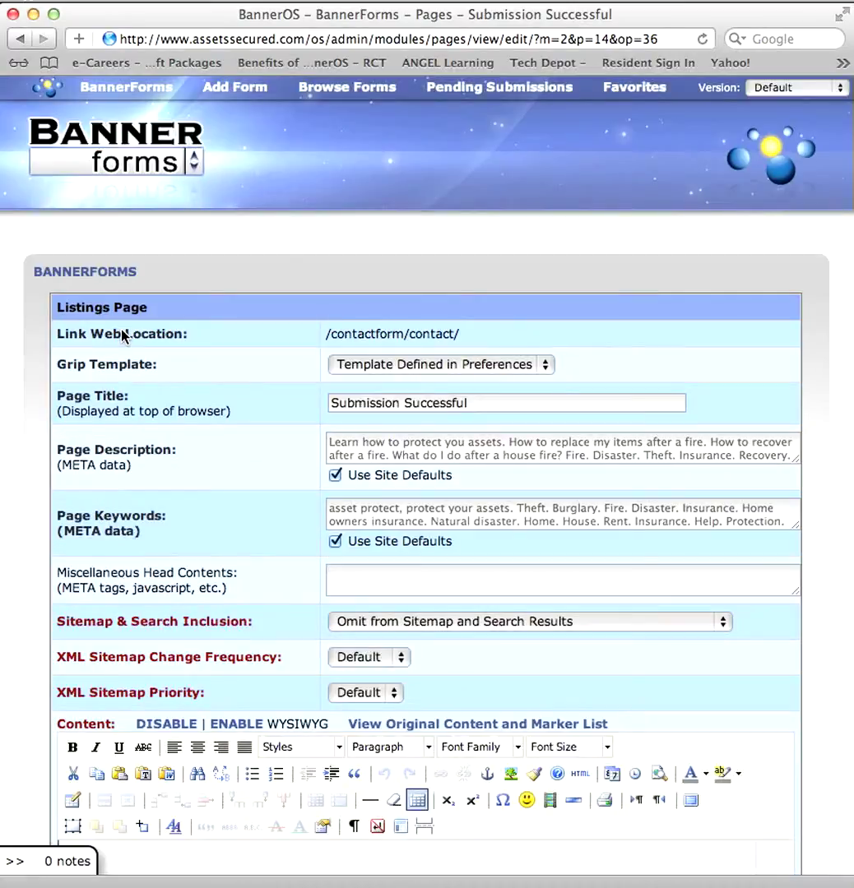
{"action": "scroll", "coordinate": [223, 581], "scroll_direction": "down", "scroll_amount": 5}
{"action": "scroll", "coordinate": [223, 581], "scroll_direction": "down", "scroll_amount": 5}
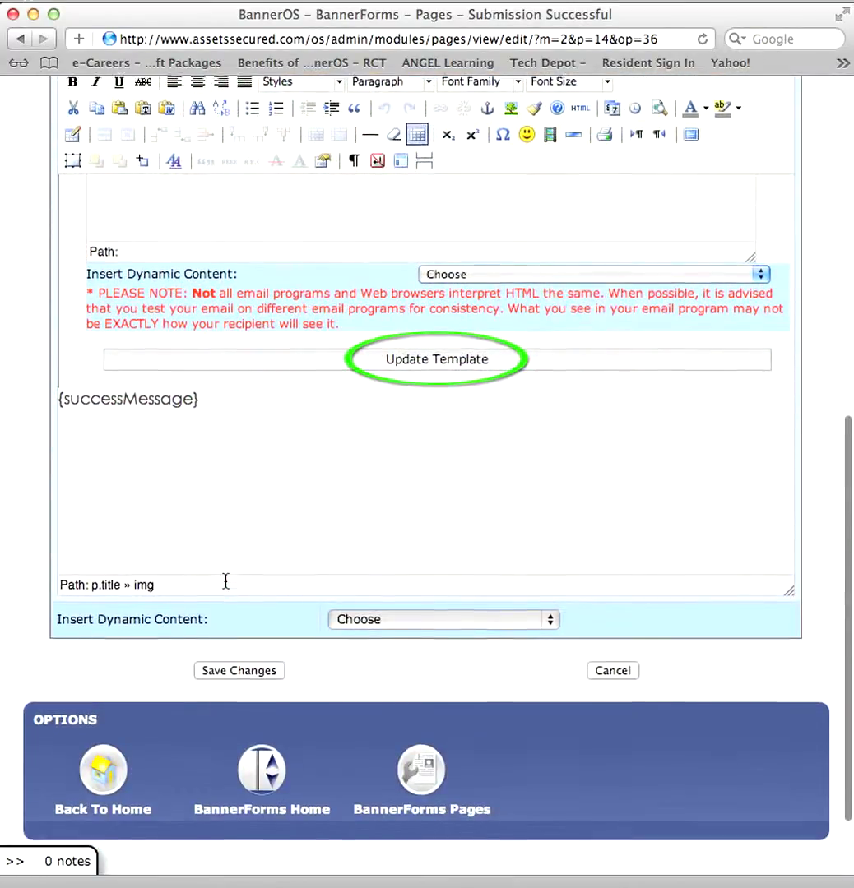
{"action": "scroll", "coordinate": [224, 580], "scroll_direction": "down", "scroll_amount": 2}
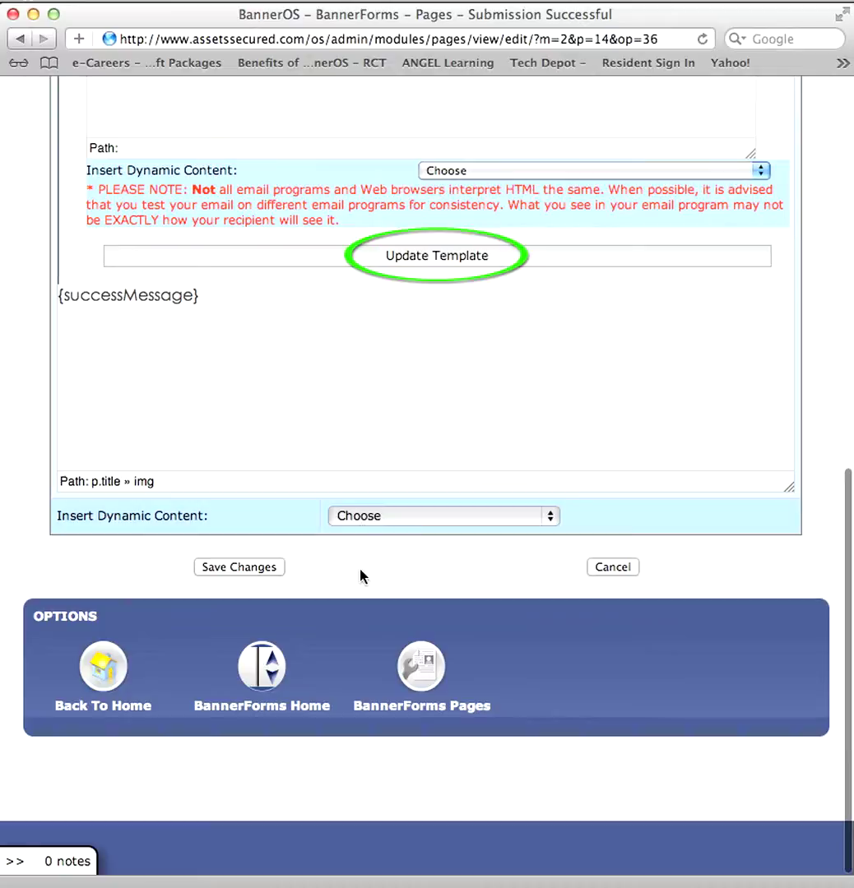
- Save the page edits, return to the pages list, and expand Contact Form again
{"action": "left_click", "coordinate": [243, 566]}
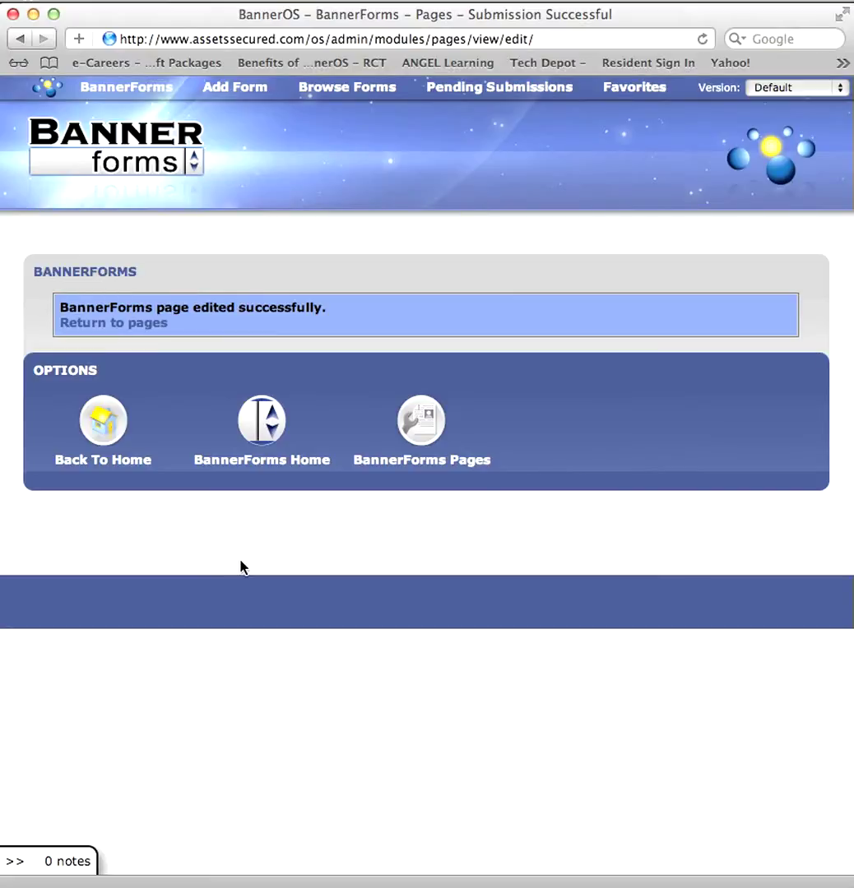
{"action": "left_click", "coordinate": [127, 324]}
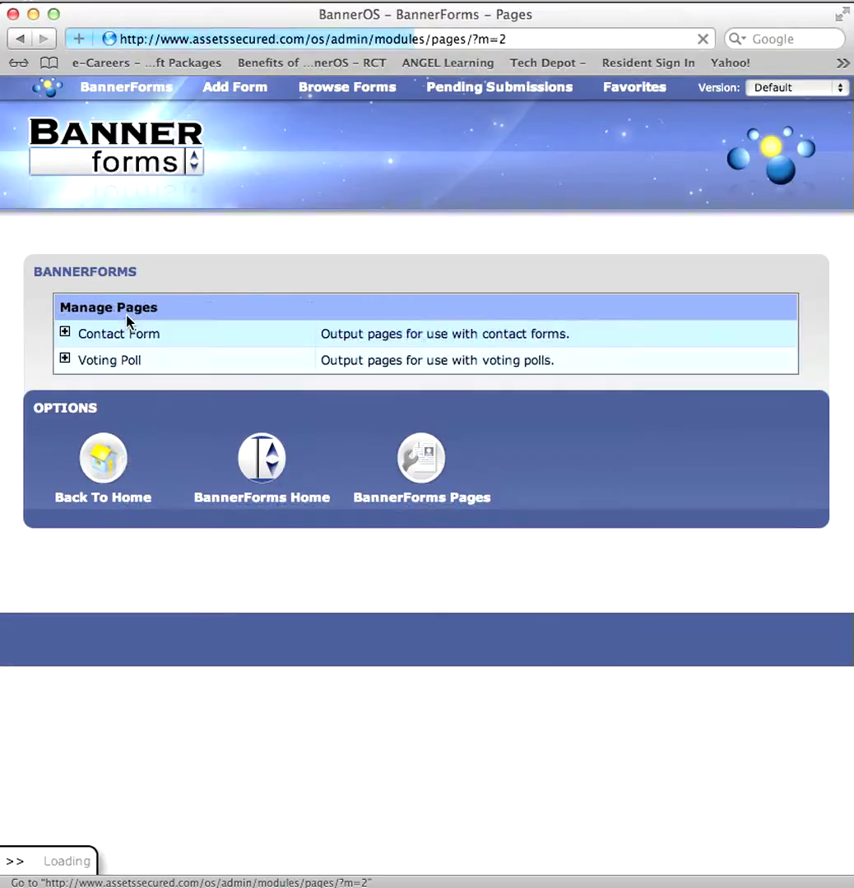
{"action": "left_click", "coordinate": [65, 332]}
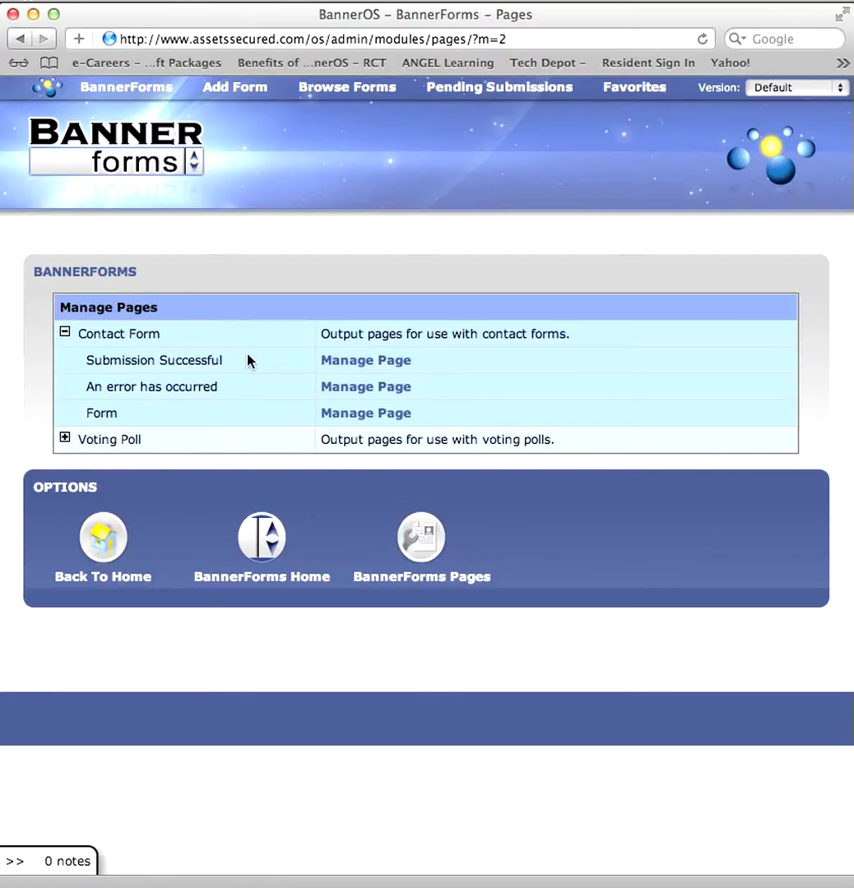